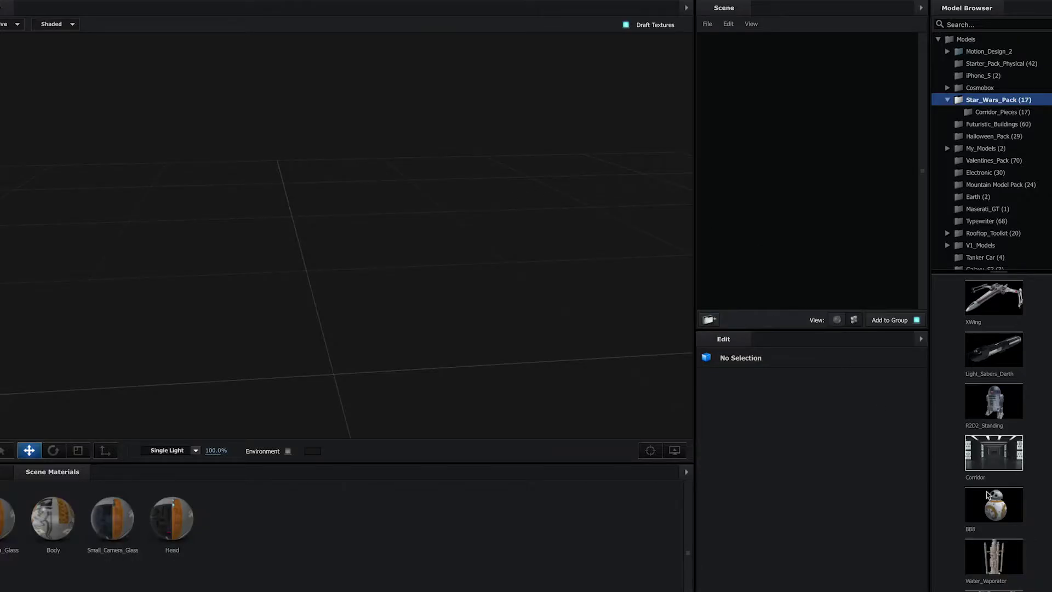
Add the BB8 droid model and inspect its body, hatch door, head and antenna parts.
left_click(987, 505)
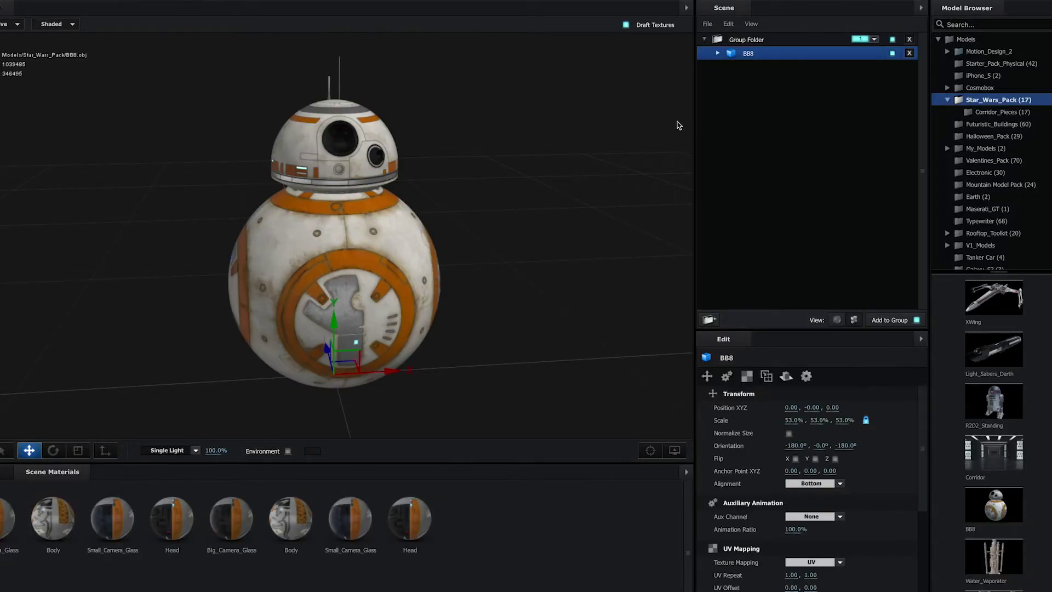
left_click(719, 54)
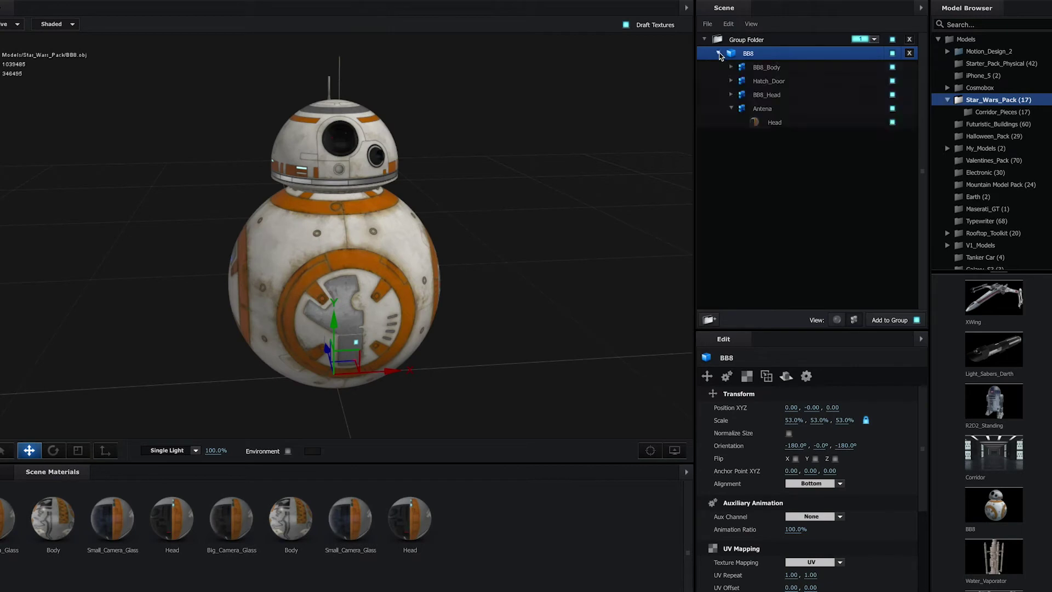
left_click(771, 69)
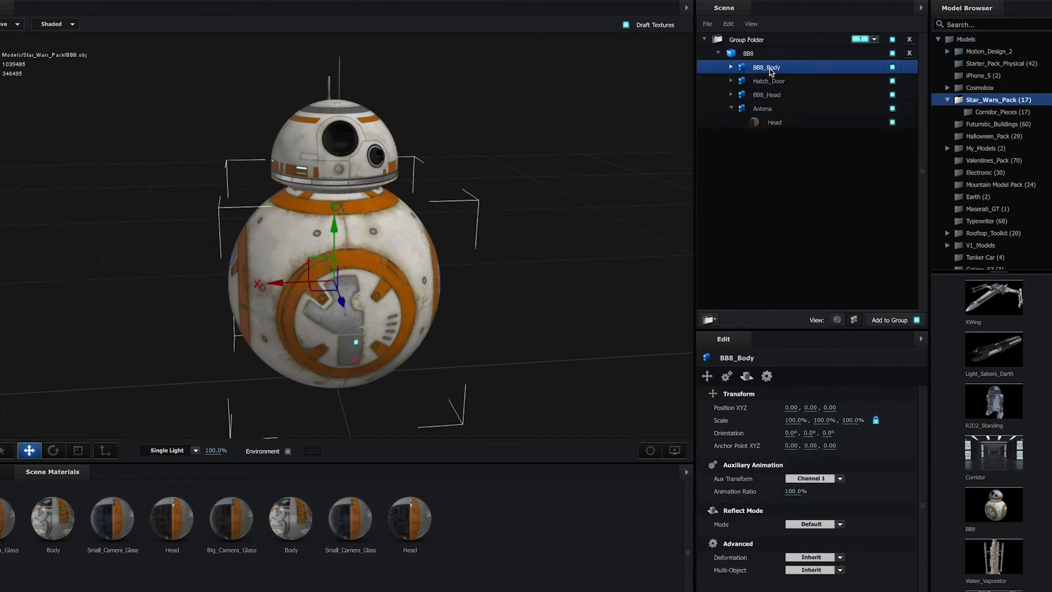
left_click(771, 83)
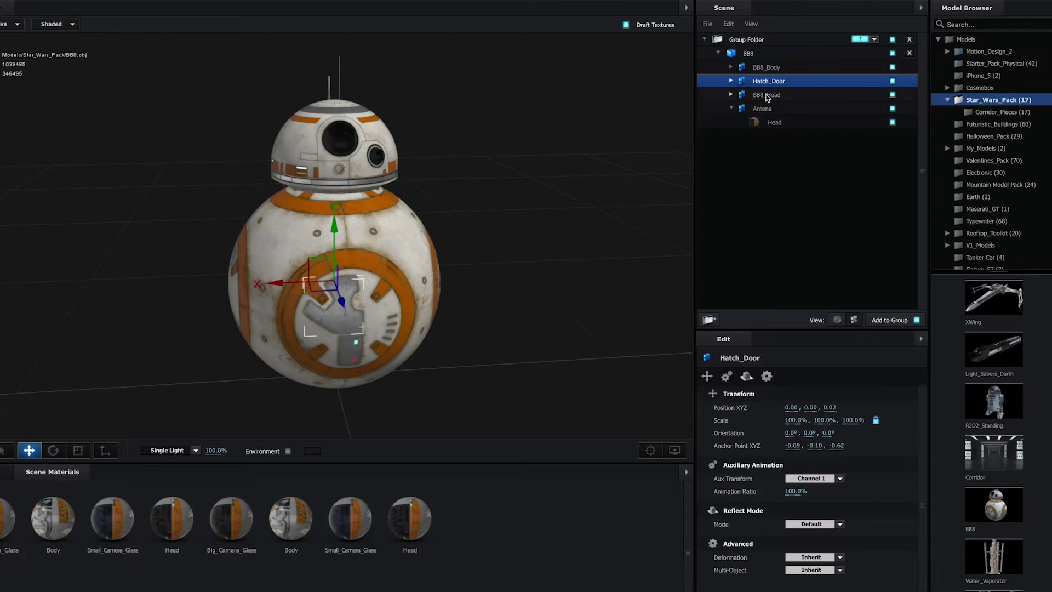
left_click(766, 97)
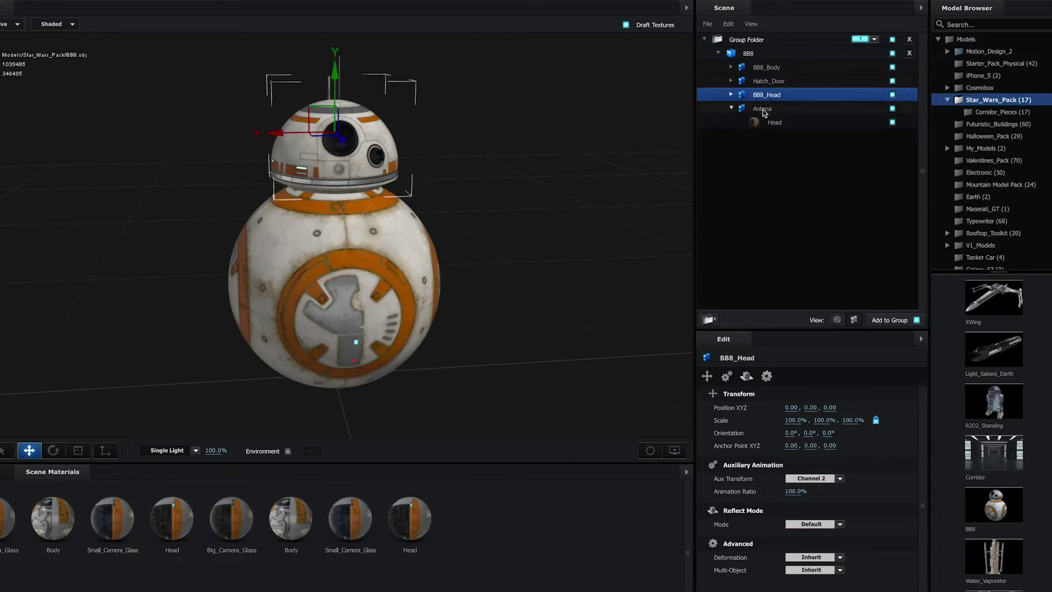
left_click(764, 111)
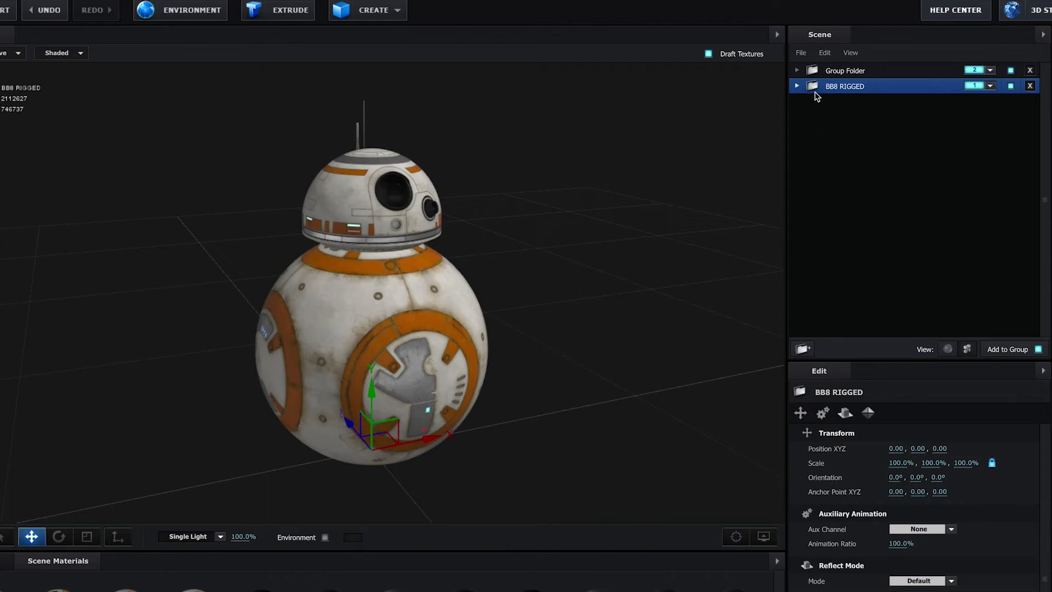
Expand BB8 RIGGED, BB8 CENTER, the body-with-hatch group, Tool 01 and BB8 HEAD.
left_click(795, 86)
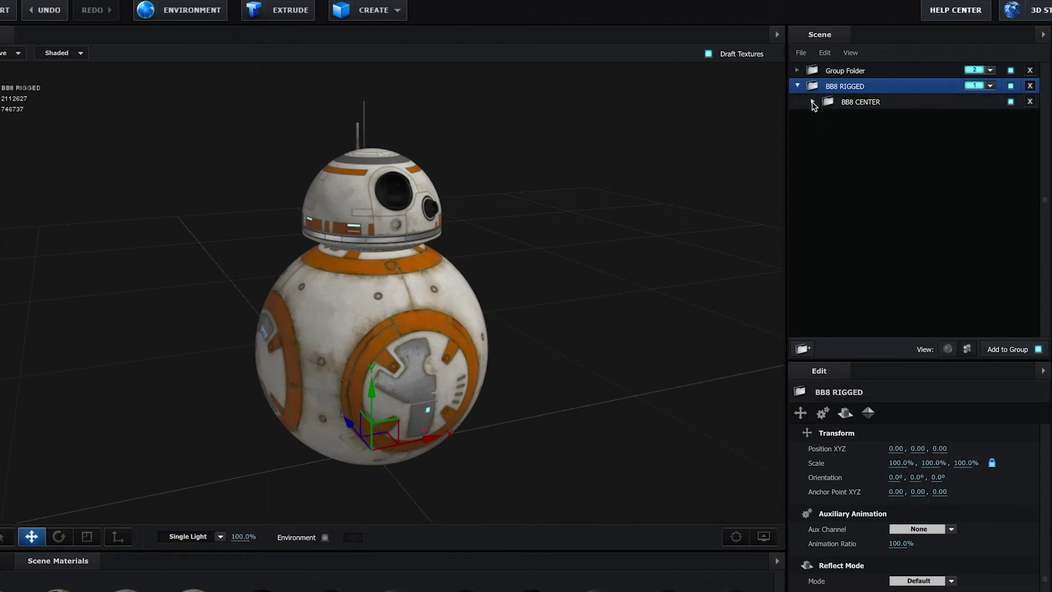
left_click(813, 102)
left_click(829, 118)
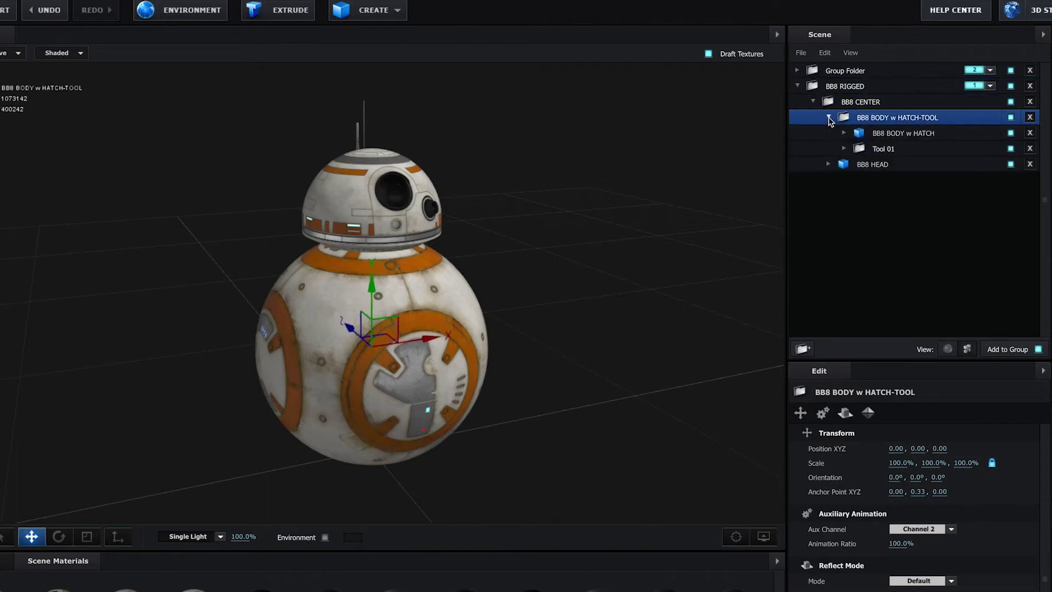
left_click(844, 133)
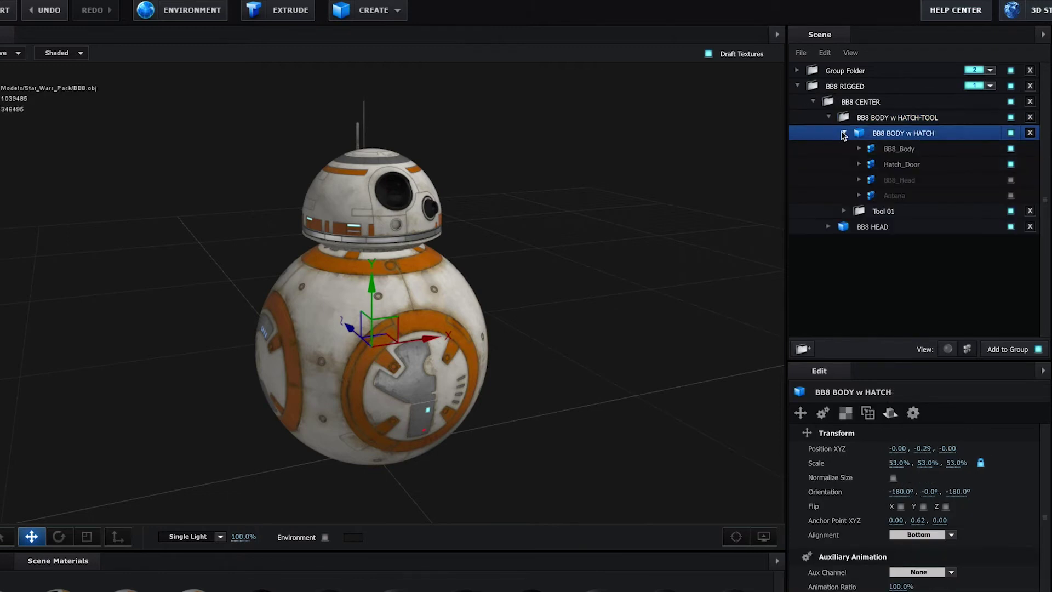
left_click(844, 213)
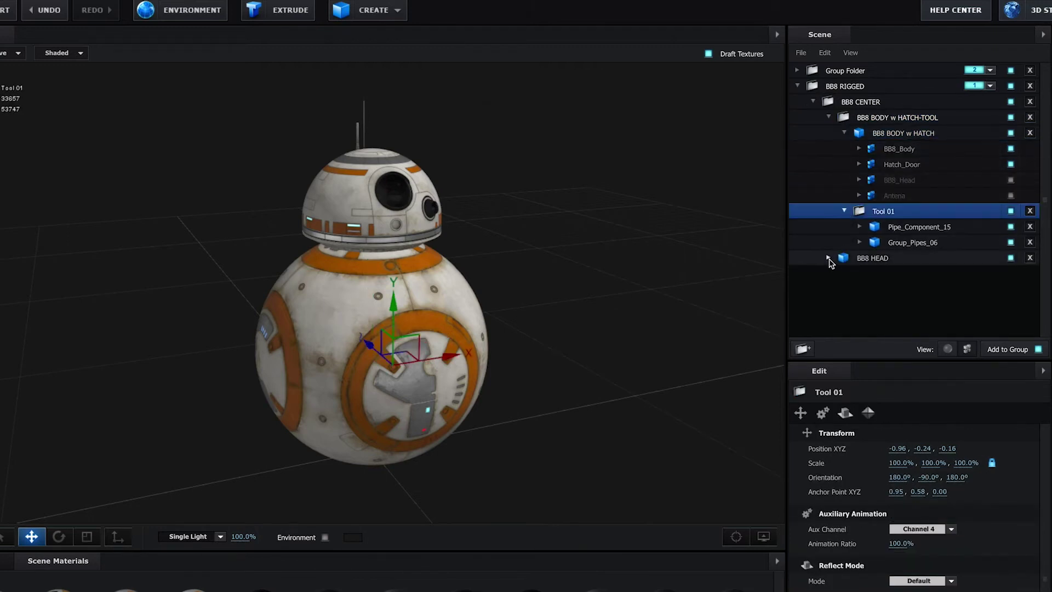
left_click(829, 260)
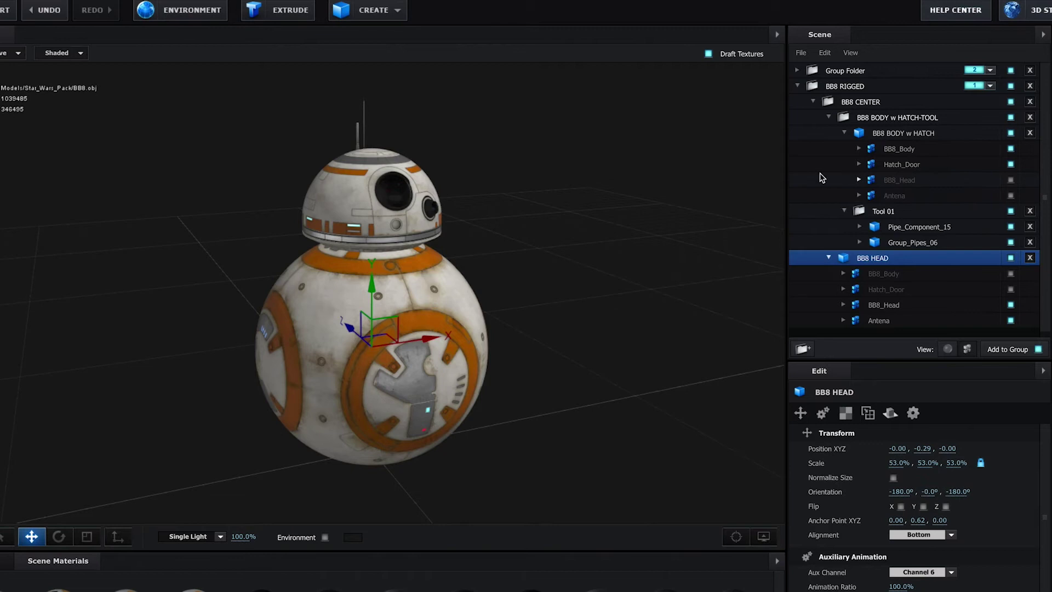
Rotate BB8 CENTER around its vertical axis and tilt the body group to -26.5° on X.
left_click(969, 87)
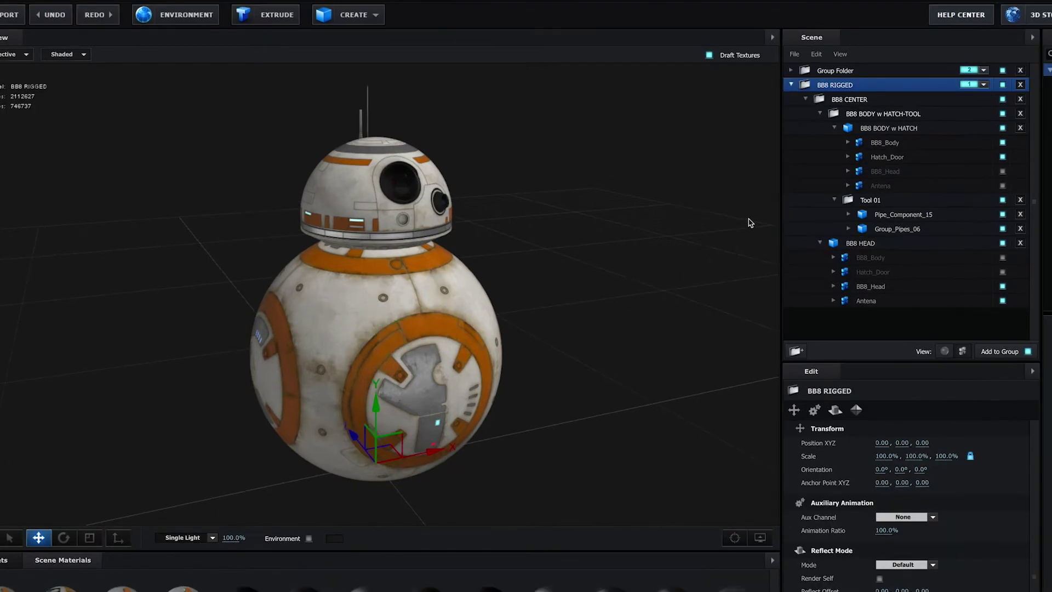
left_click(861, 100)
left_click_drag(897, 470, 896, 475)
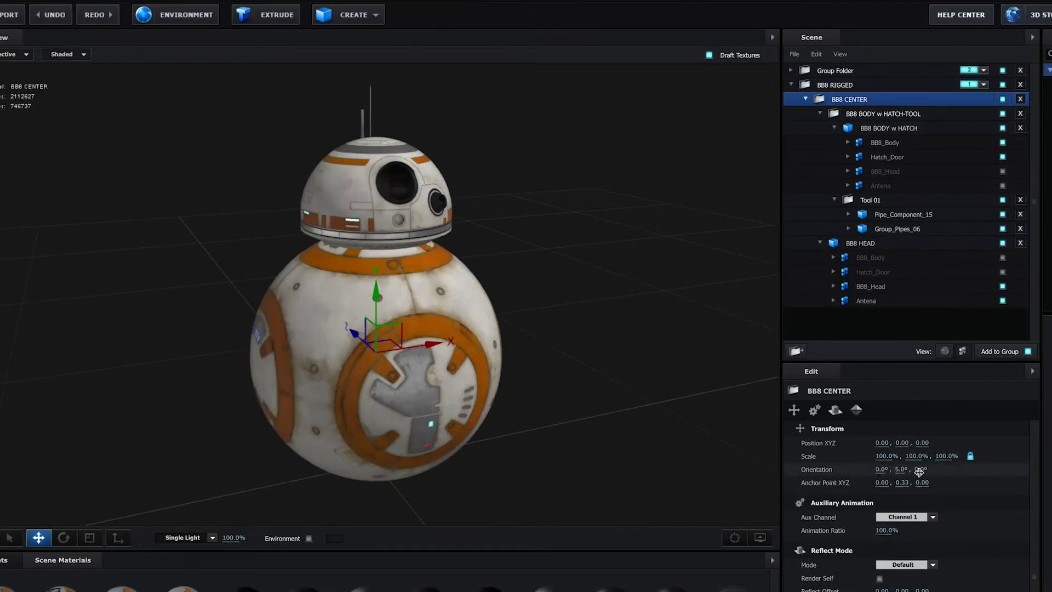
left_click(886, 114)
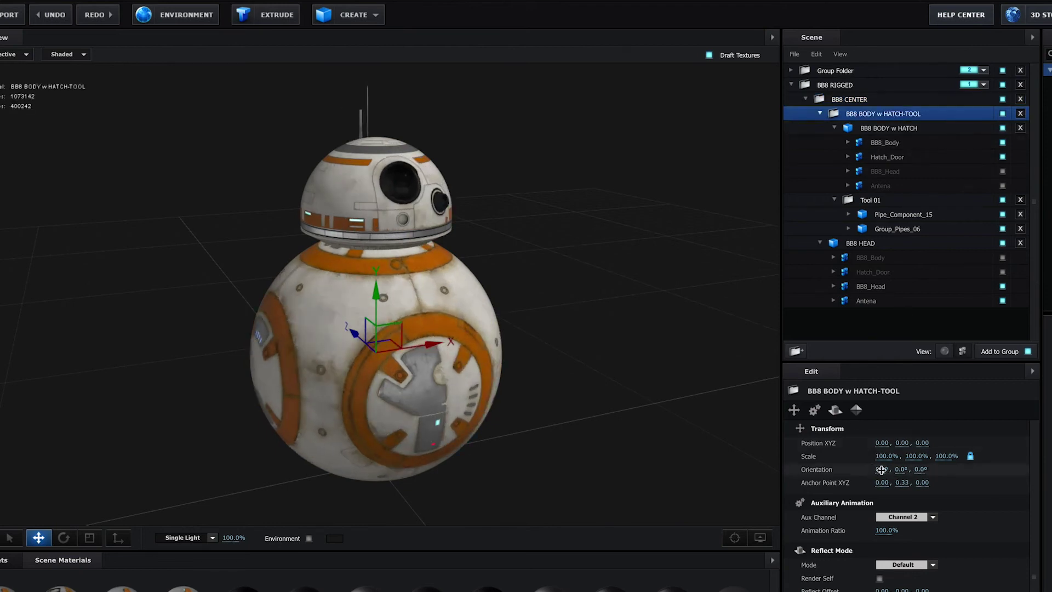
mouse_move(882, 470)
left_mouse_down()
mouse_move(851, 470)
mouse_move(987, 469)
left_mouse_up()
Inspect the hatch door, Tool 01 group and Pipe_Component_15 piece.
left_click(887, 157)
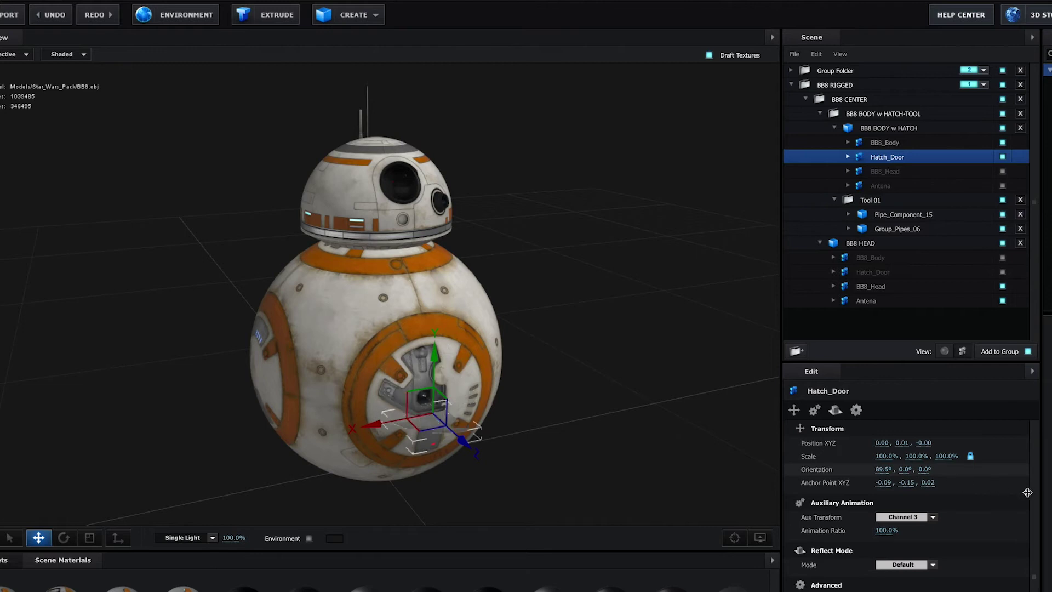
left_click(873, 201)
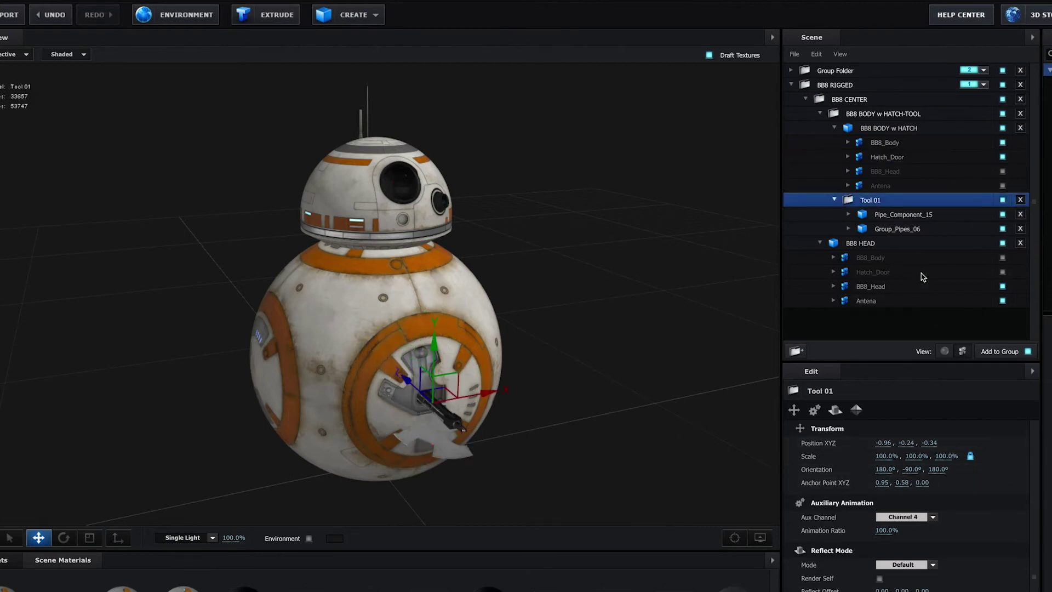
left_click(902, 215)
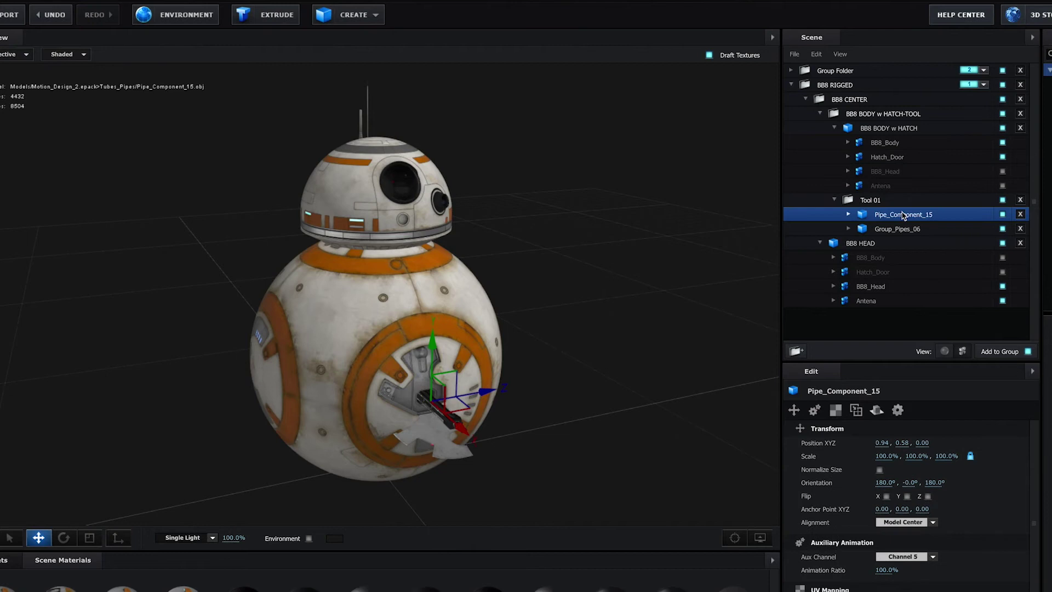
left_click(893, 443)
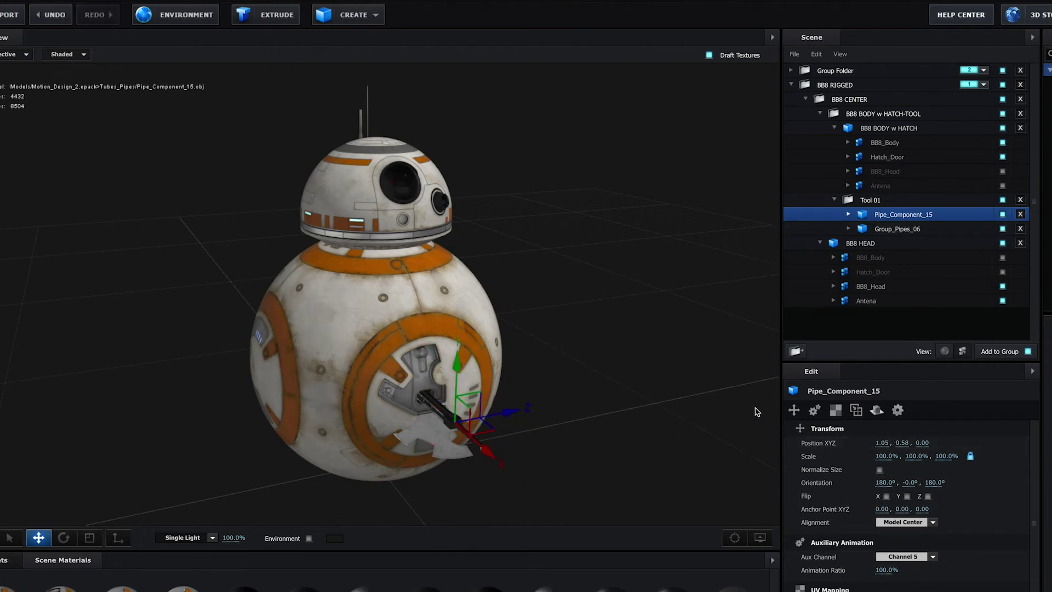
Undo the BB8 HEAD group rotation and tilt the BB8_Head piece about five degrees.
left_click(859, 244)
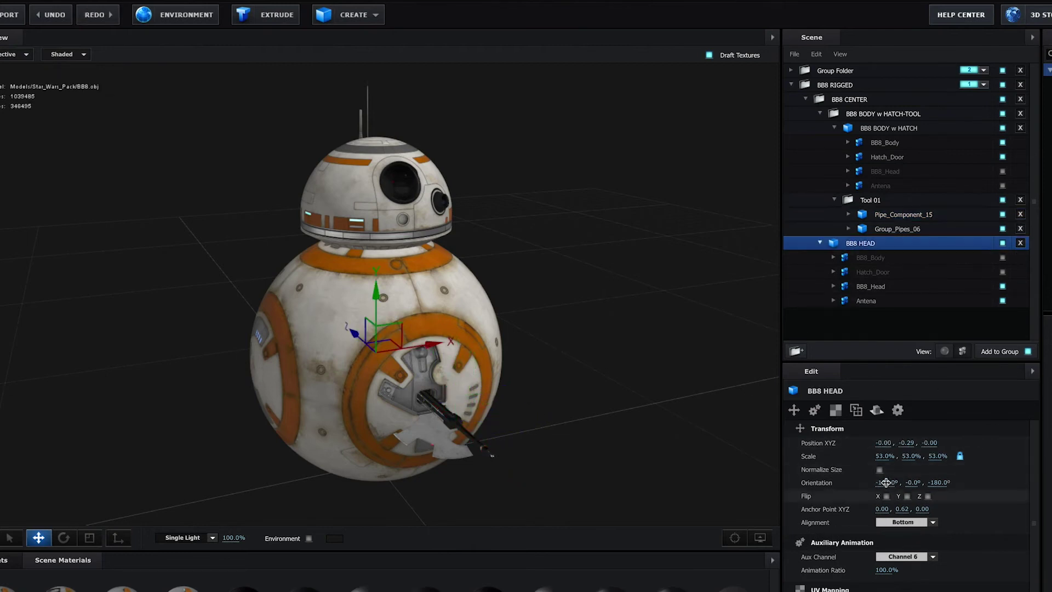
left_click_drag(886, 483, 958, 491)
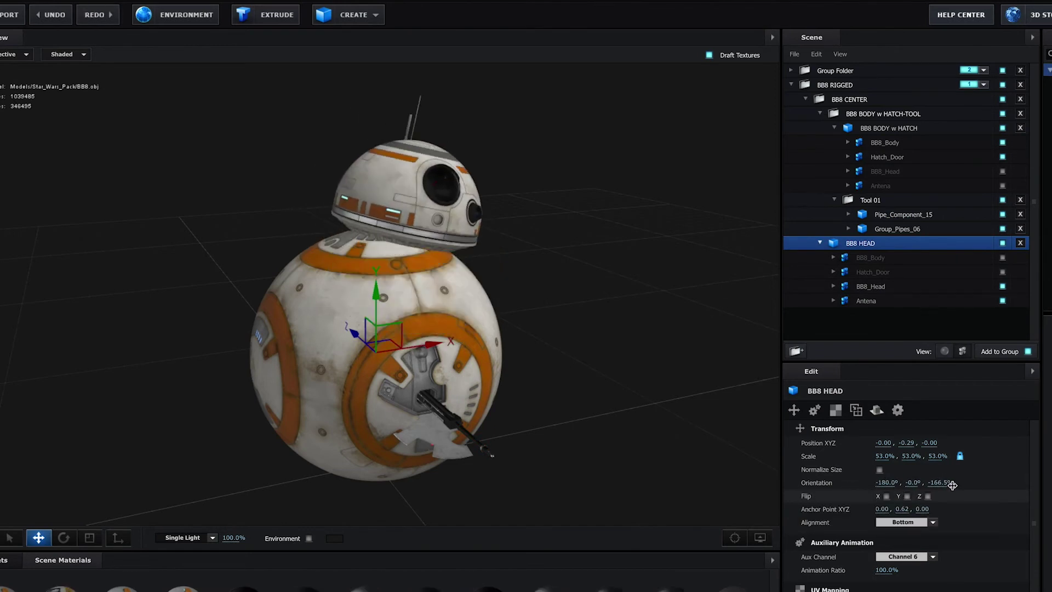
key("ctrl+z")
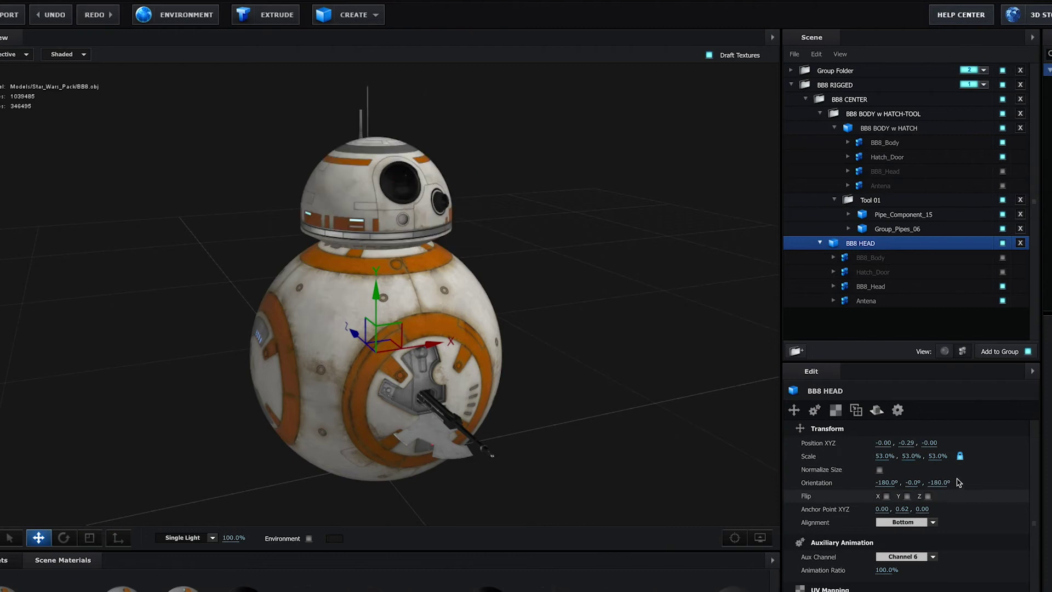
left_click(871, 286)
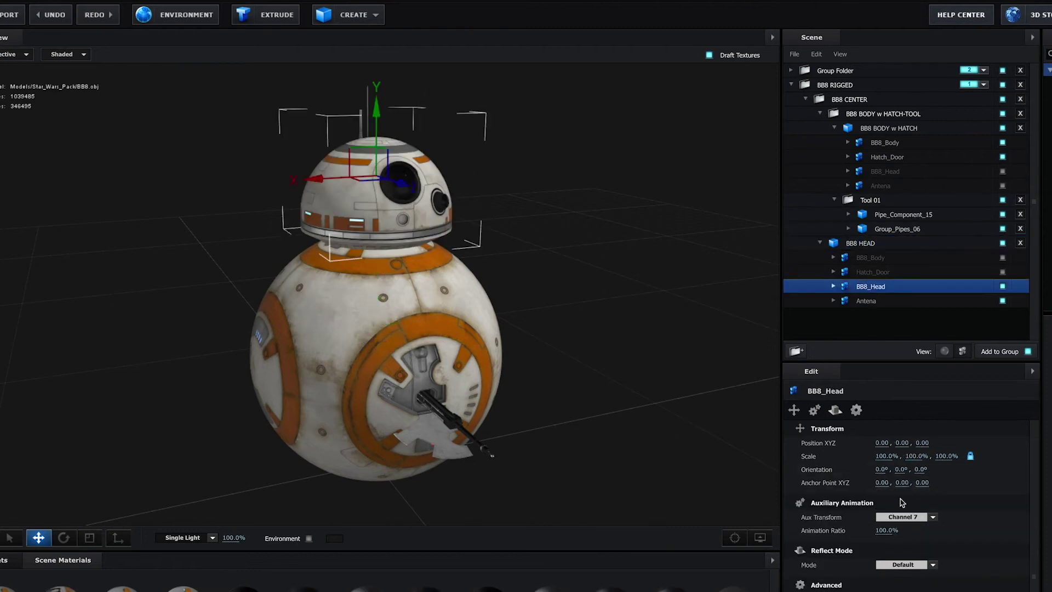
mouse_move(902, 470)
left_mouse_down()
mouse_move(923, 470)
mouse_move(882, 472)
left_mouse_up()
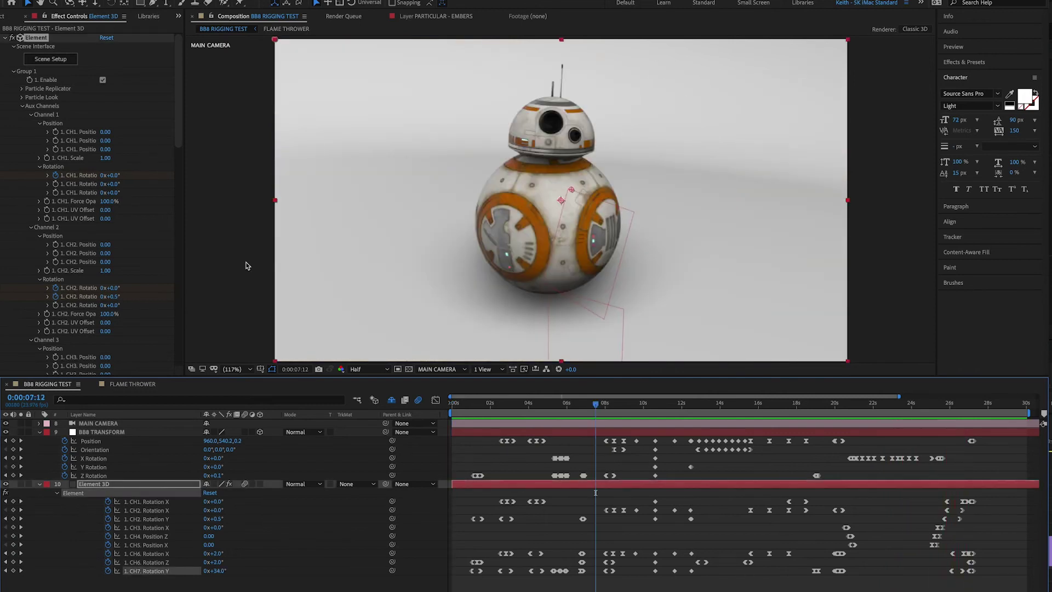
View the CH6, CH2, CH1 and BB8 TRANSFORM rotation curves, then toggle a flame layer.
left_click(435, 399)
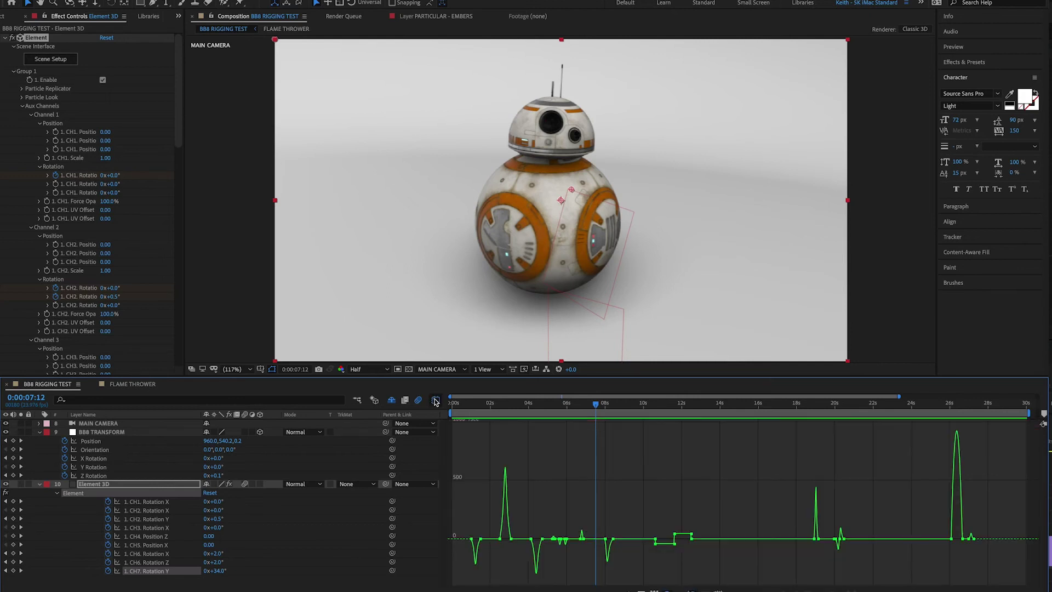
left_click(158, 563)
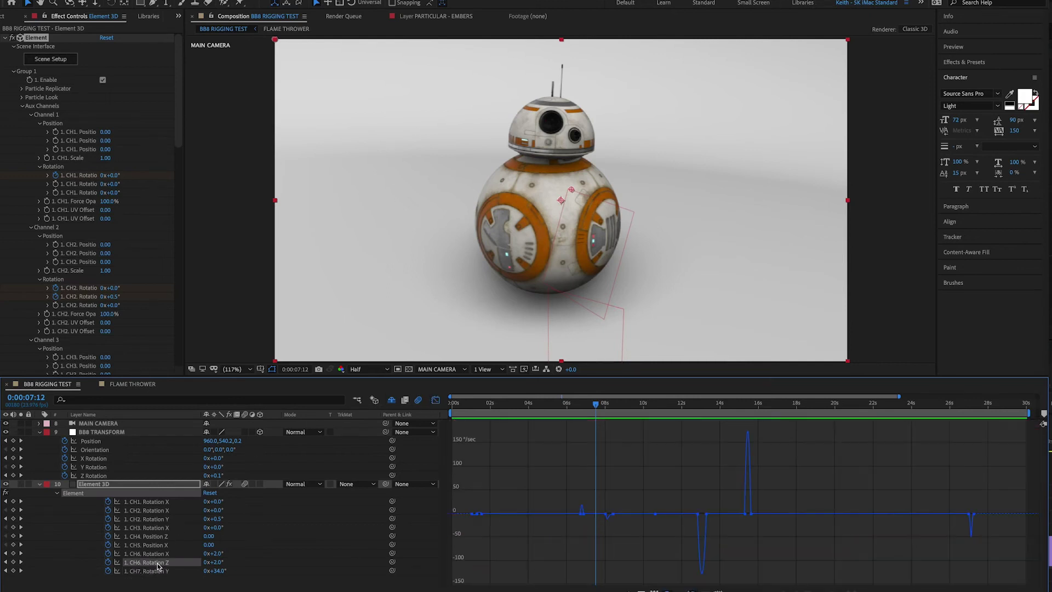
left_click(160, 556)
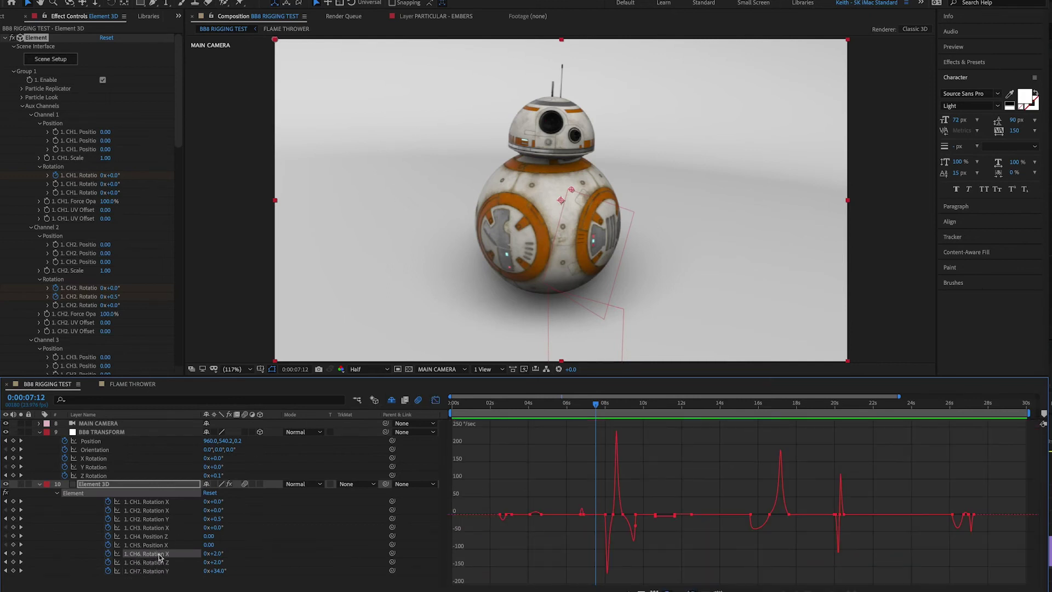
left_click(160, 510)
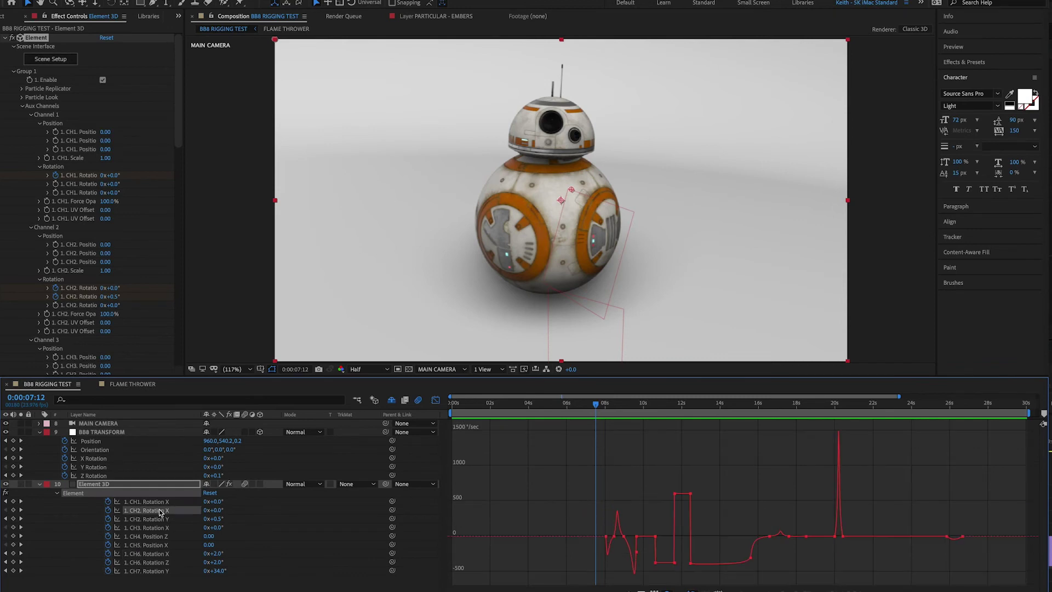
left_click(160, 503)
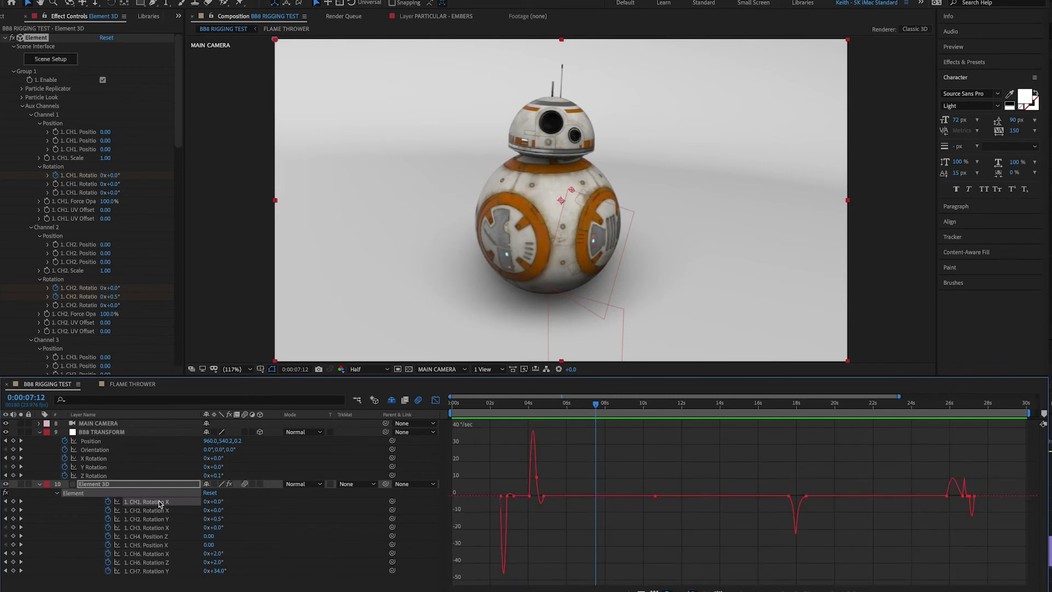
left_click(97, 477)
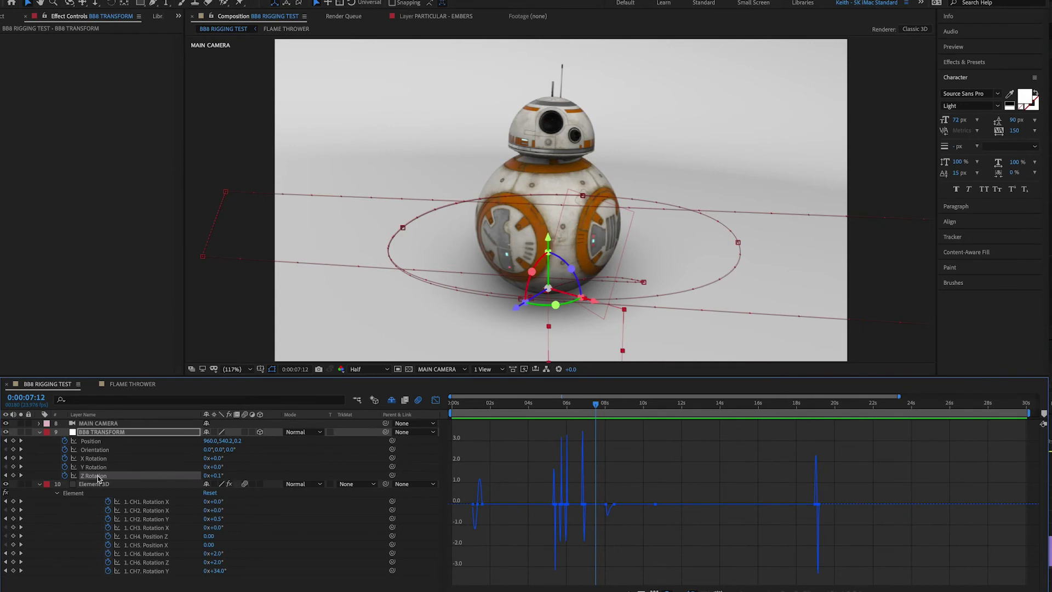
left_click(98, 459)
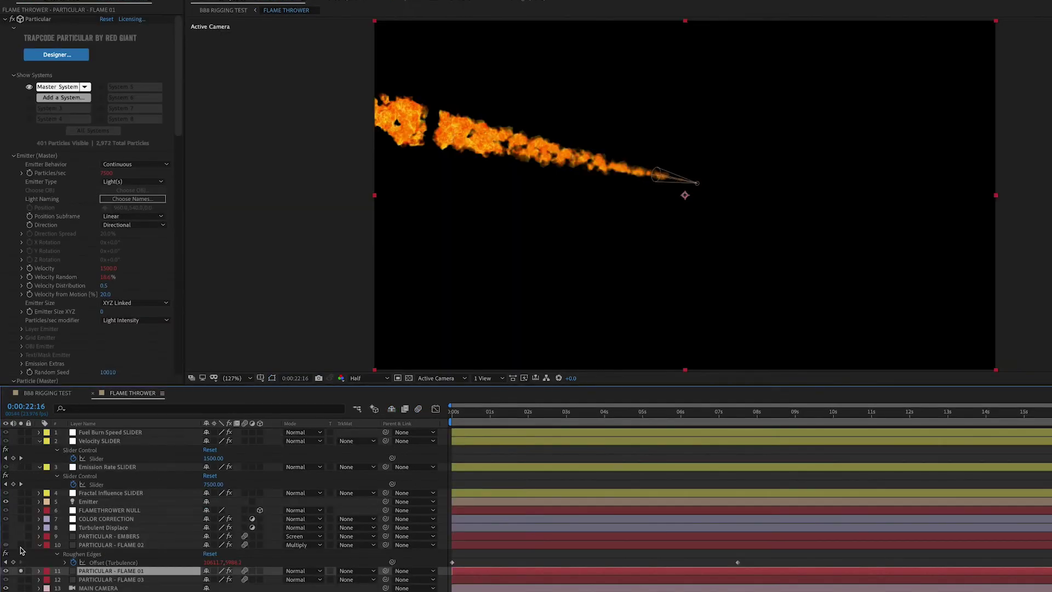
left_click(20, 545)
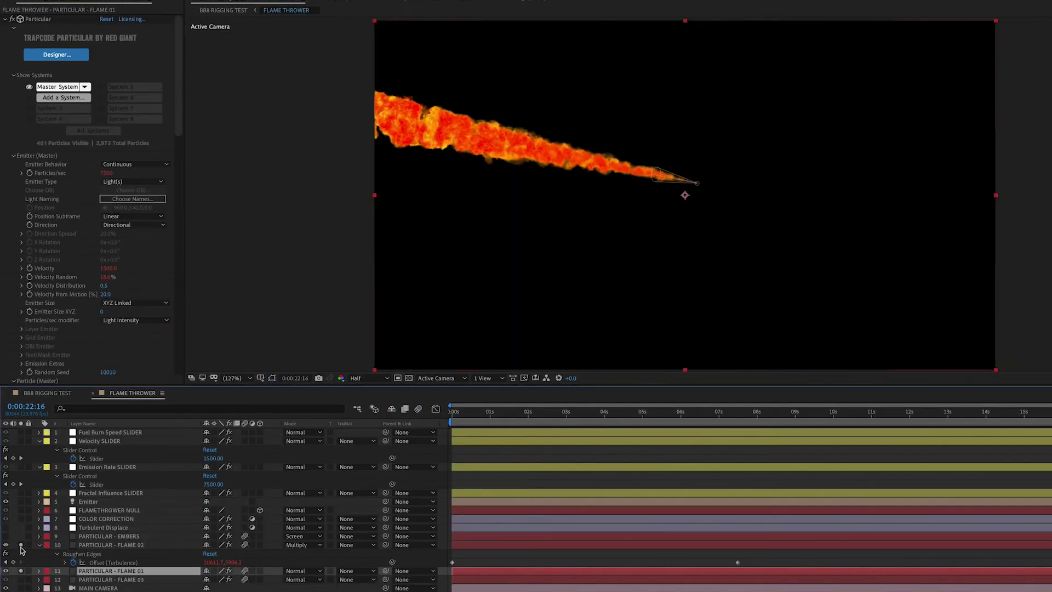
Make COLOR CORRECTION, flamethrower layers 2–5 and Spot Light 1 visible.
left_click(22, 519)
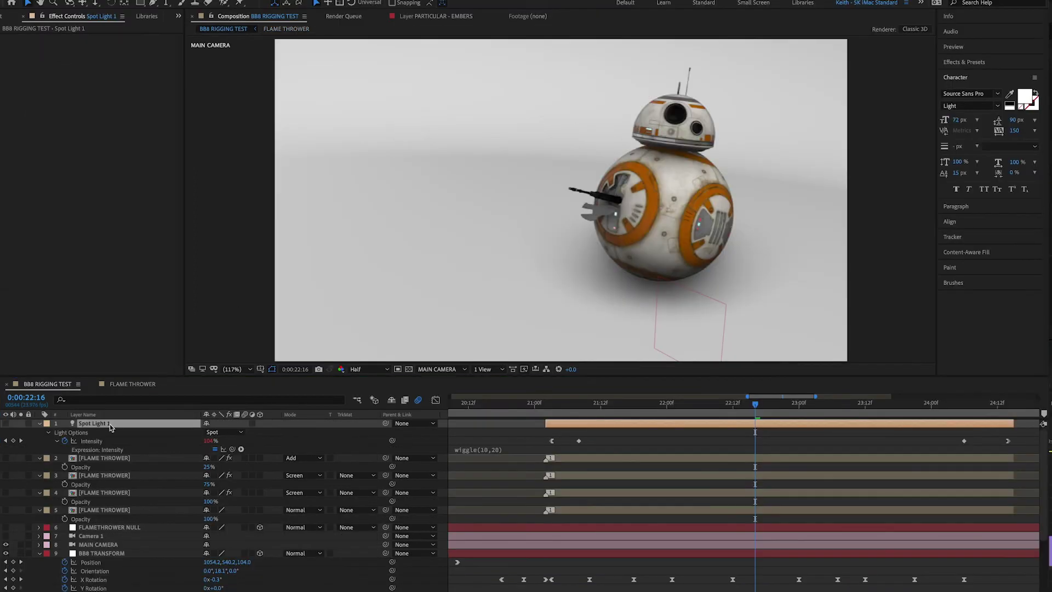
left_click_drag(8, 509, 6, 492)
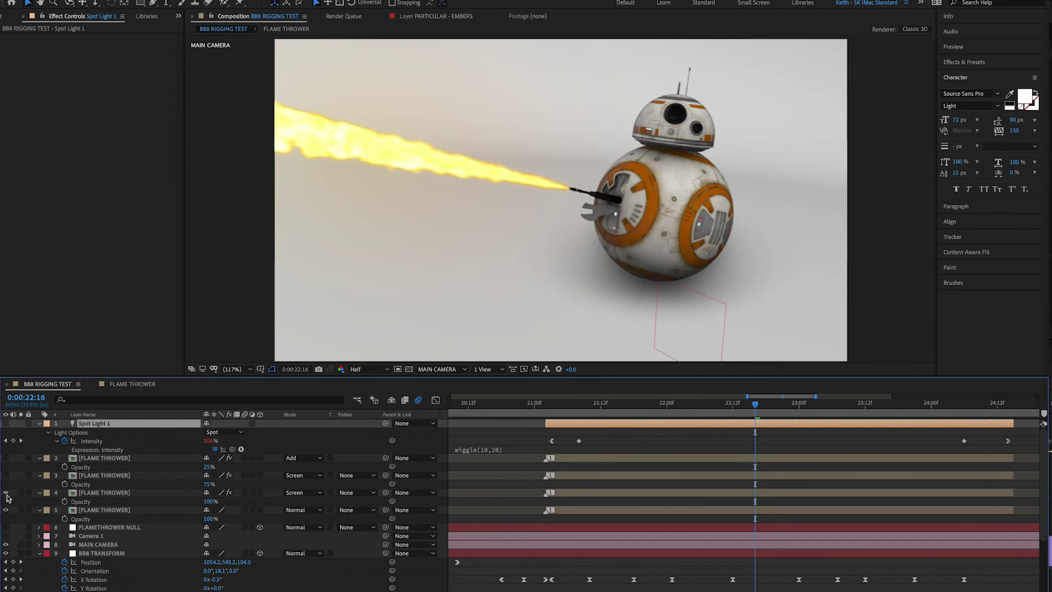
left_click_drag(5, 480, 6, 458)
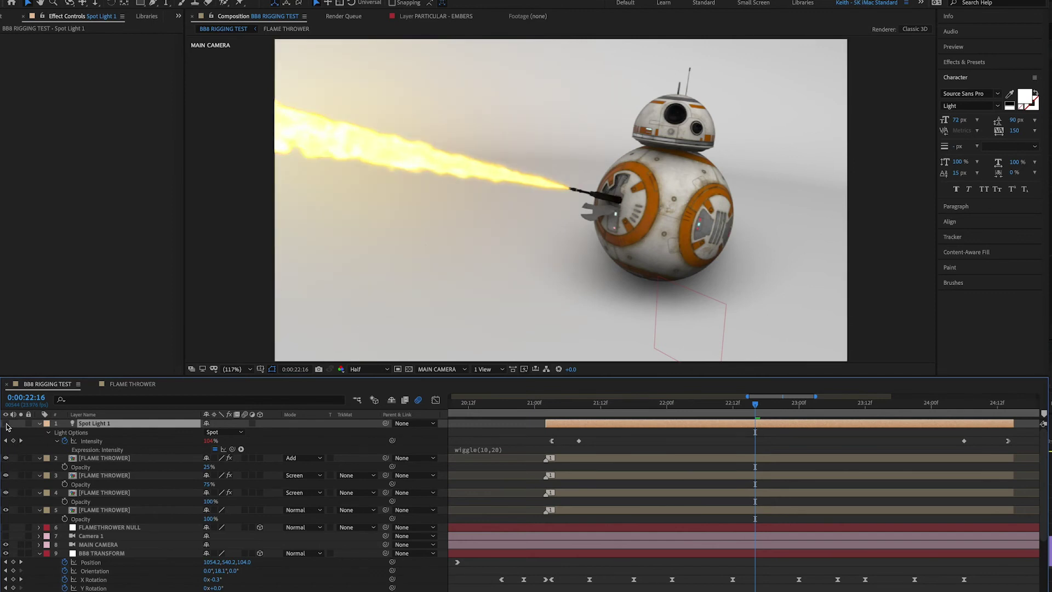
left_click(6, 423)
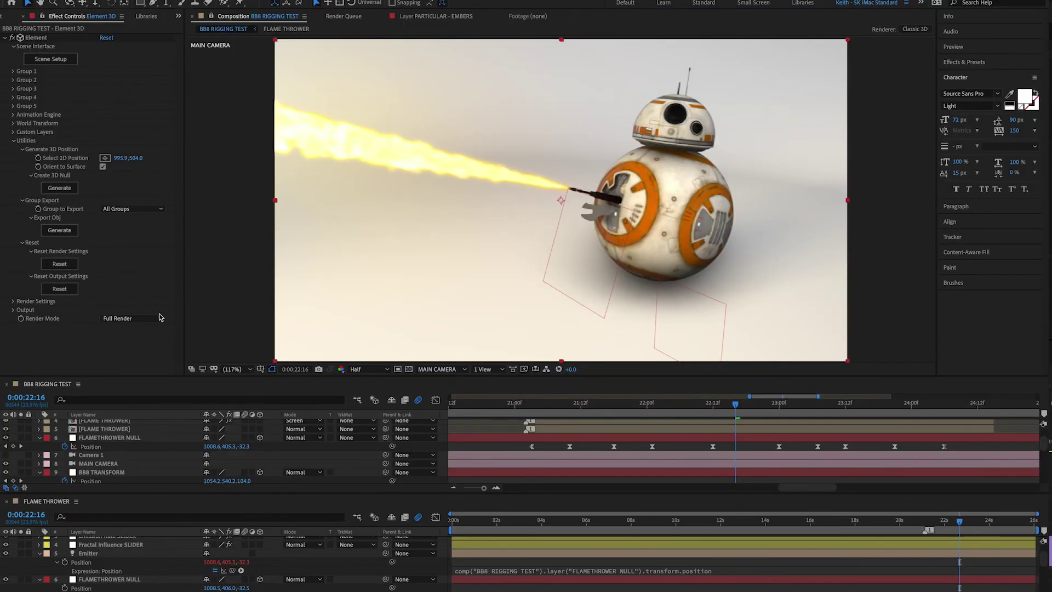
Pick-whip the Emitter Position to the FLAMETHROWER NULL Position in BB8 RIGGING TEST.
left_click(132, 444)
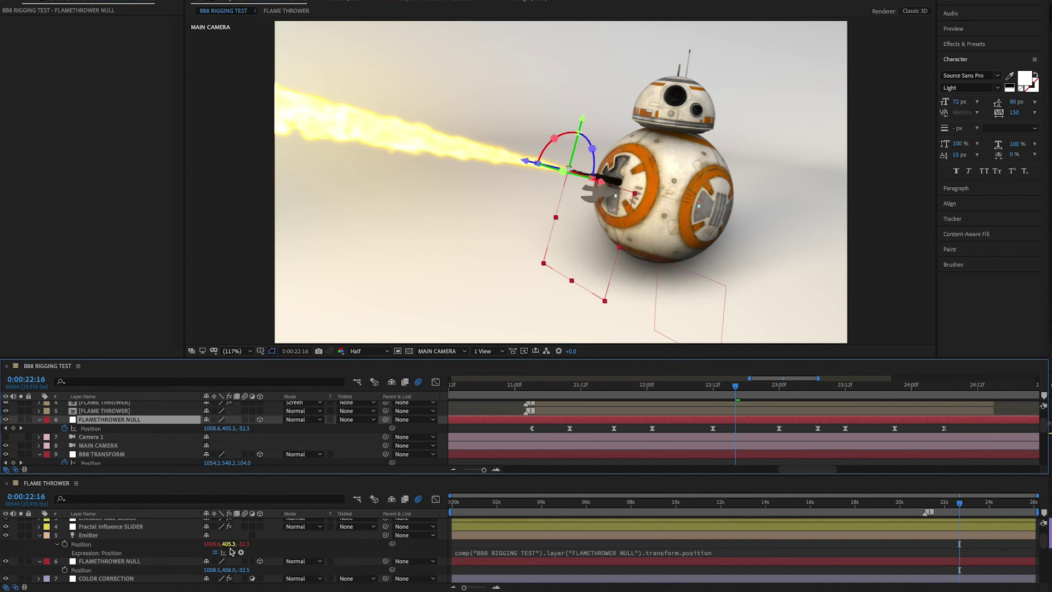
mouse_move(233, 556)
left_mouse_down()
mouse_move(103, 483)
mouse_move(93, 419)
left_mouse_up()
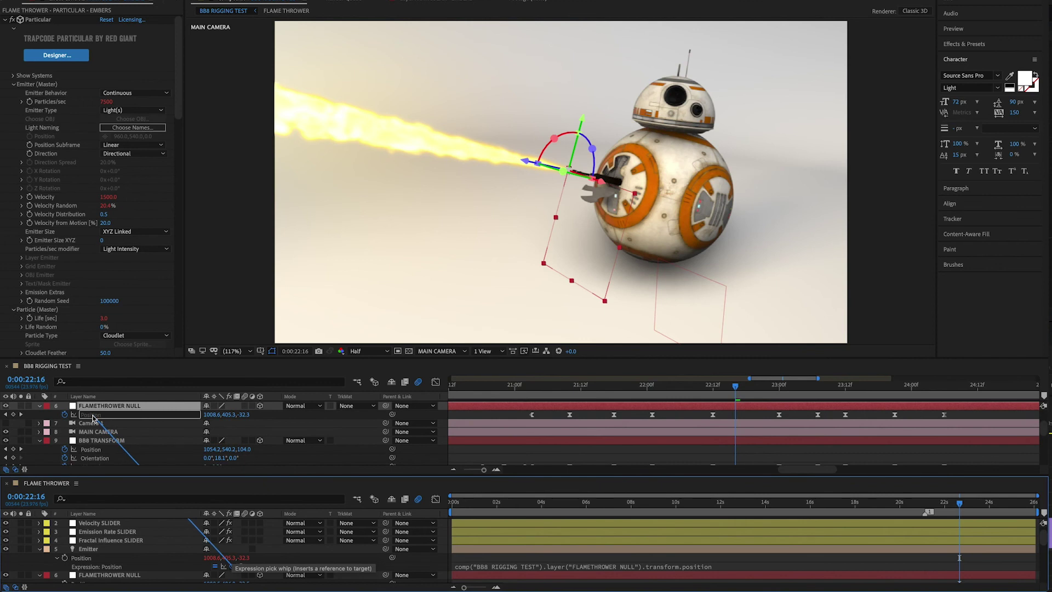